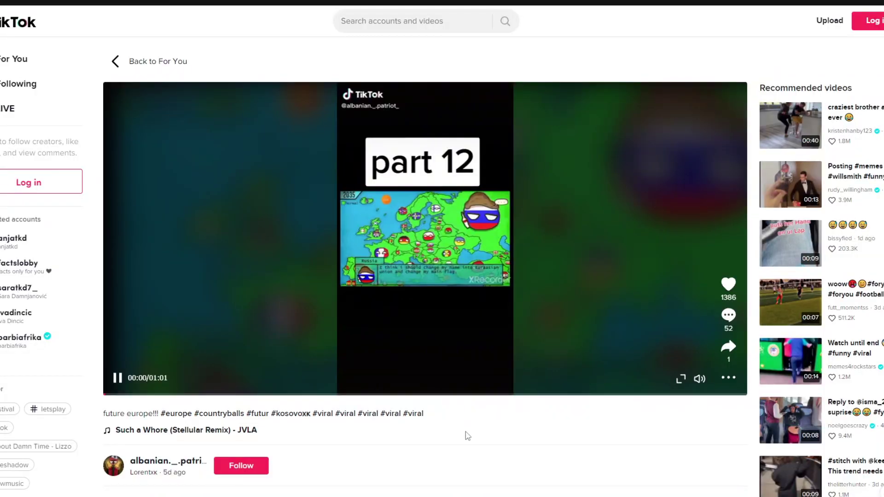
# - Pause the playing part 12 Europe map video
pyautogui.click(118, 379)
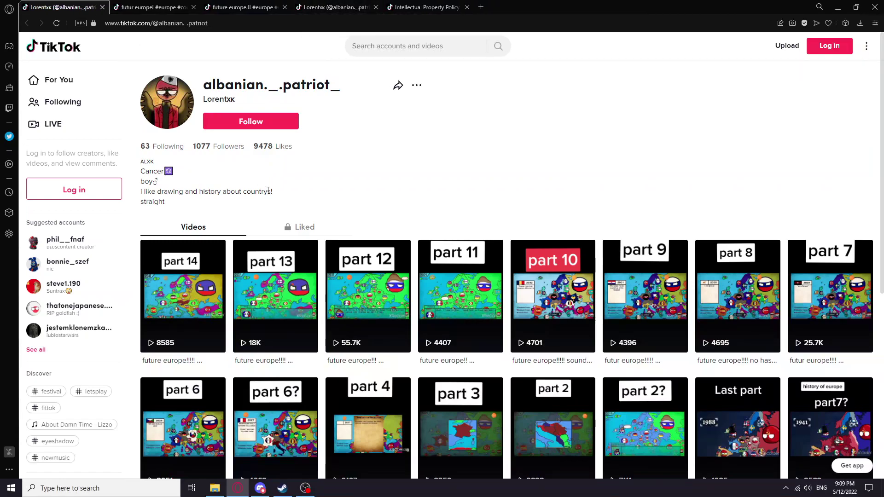
pyautogui.scroll(-2, 600, 413)
pyautogui.scroll(1, 600, 413)
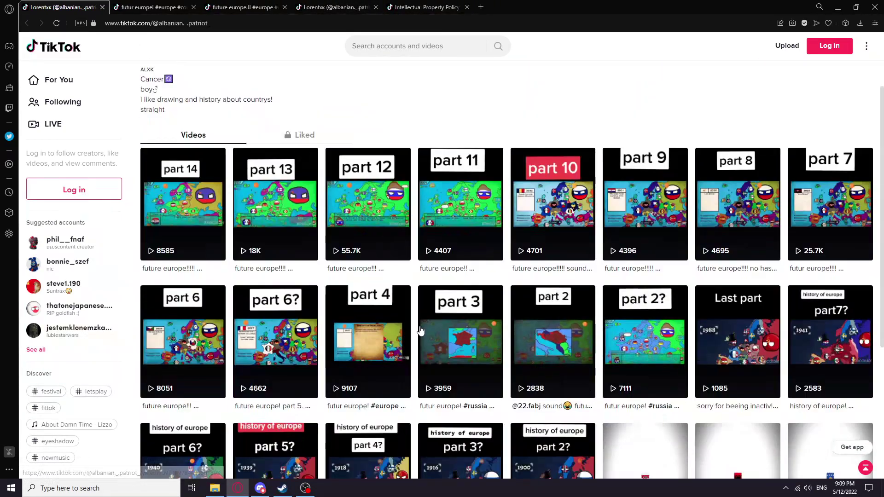
pyautogui.scroll(1, 642, 349)
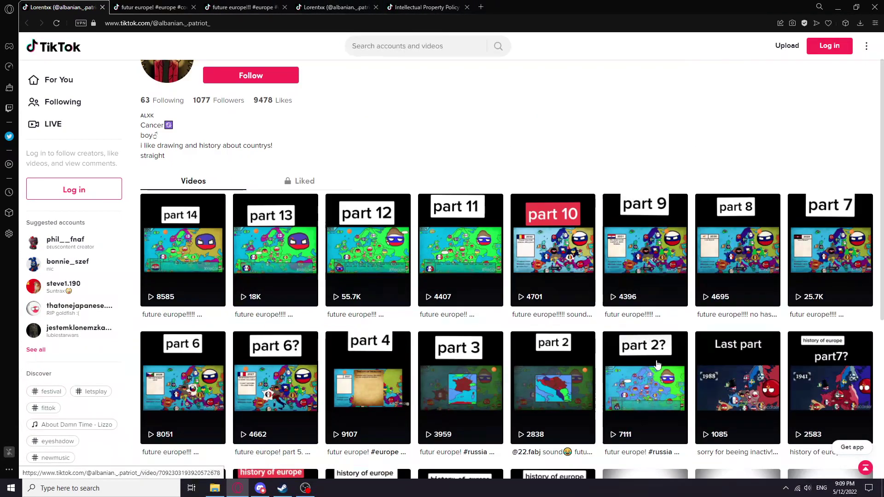
pyautogui.scroll(1, 683, 386)
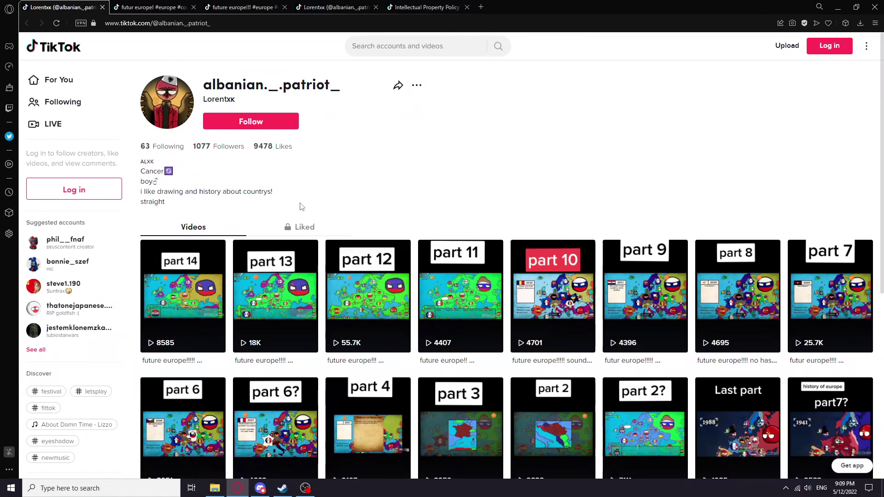
pyautogui.scroll(-4, 857, 318)
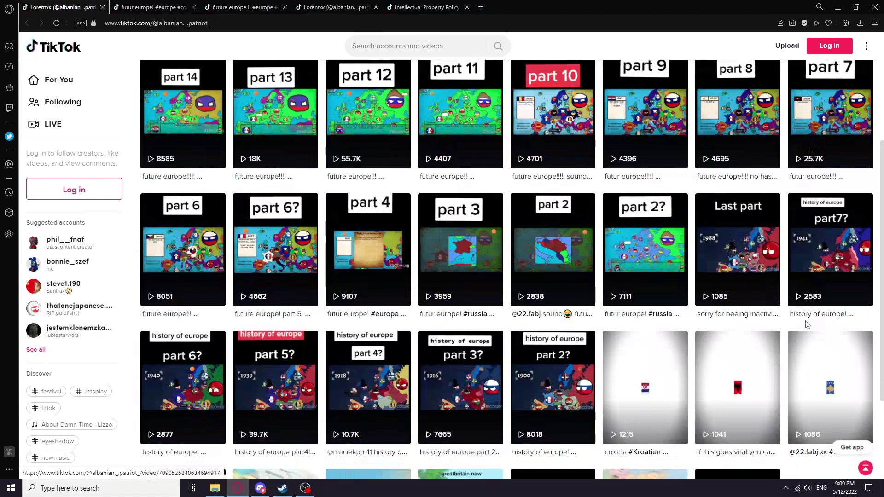
pyautogui.scroll(4, 856, 318)
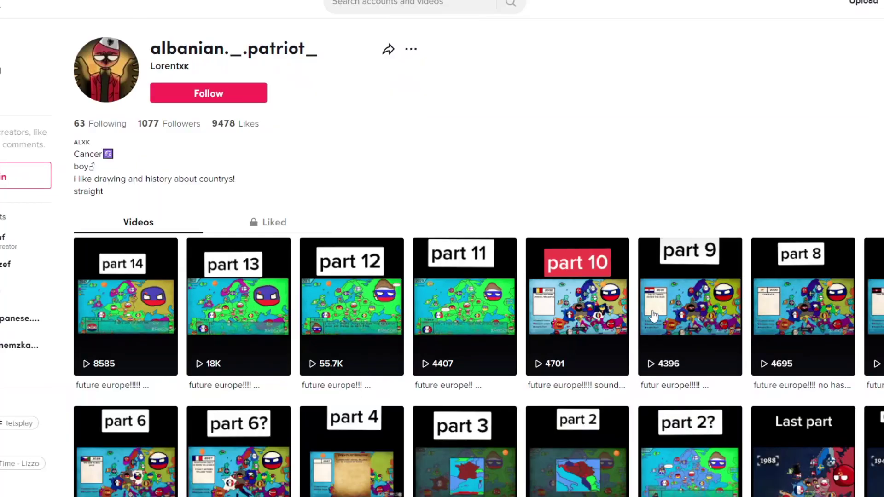
pyautogui.scroll(-2, 626, 298)
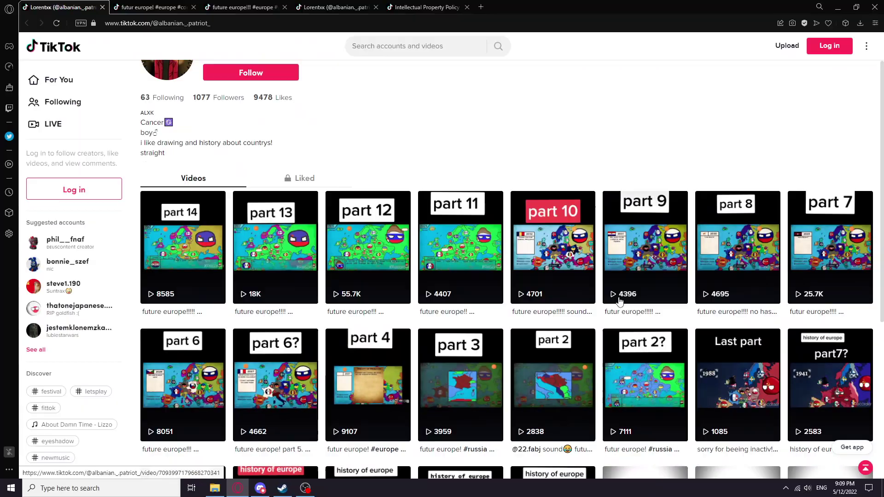
pyautogui.scroll(-2, 603, 325)
pyautogui.scroll(-1, 603, 325)
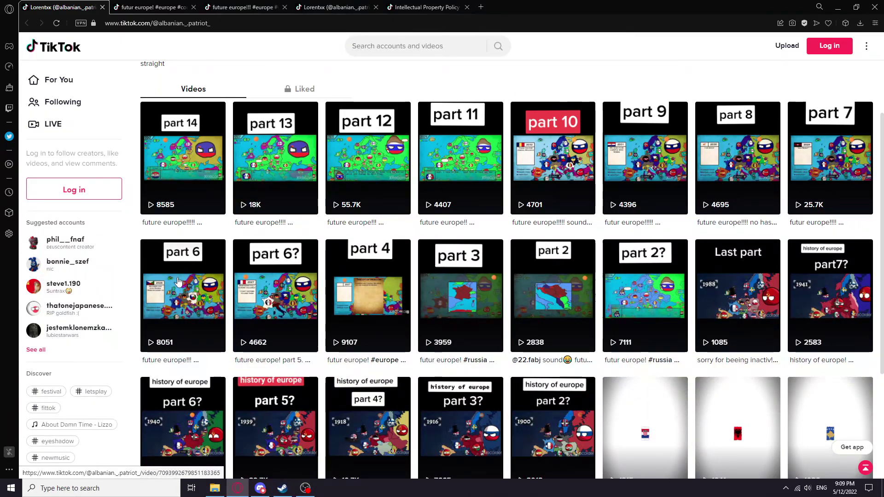
pyautogui.middleClick(179, 282)
pyautogui.hotkey('ctrl', 'Tab')
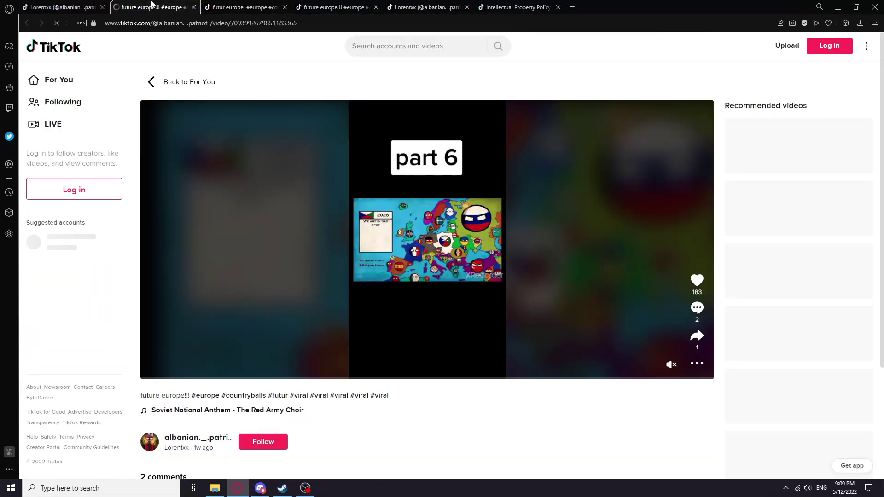
pyautogui.doubleClick(394, 292)
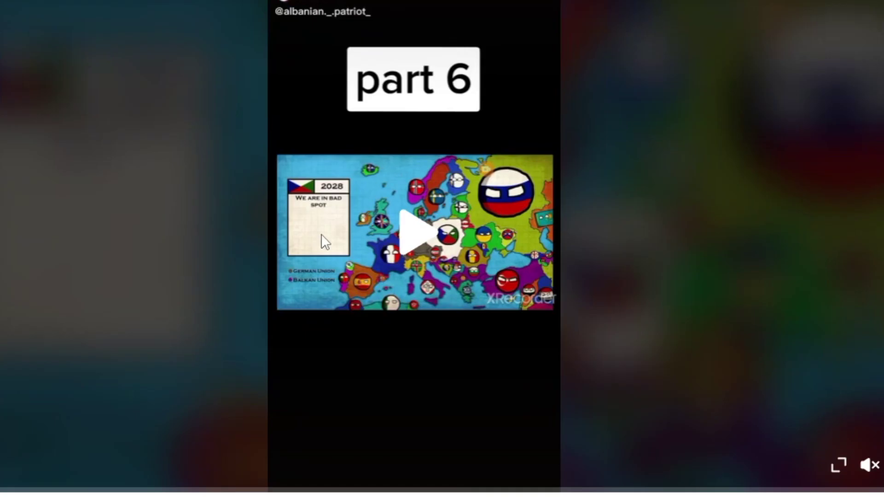
pyautogui.hotkey('ctrl', 'w')
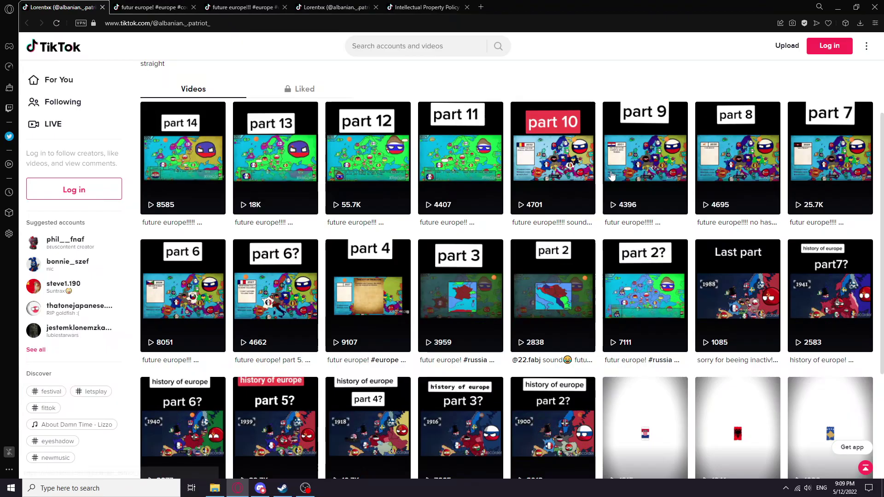
pyautogui.scroll(2, 548, 226)
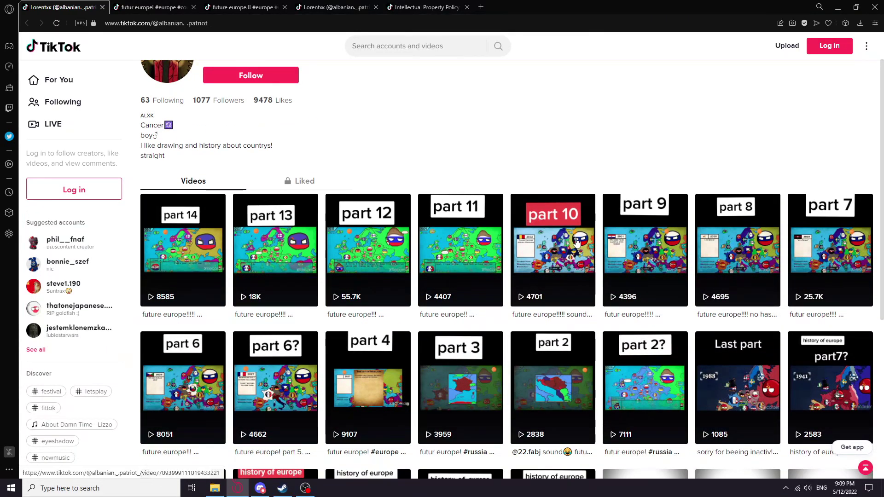
pyautogui.scroll(-1, 622, 248)
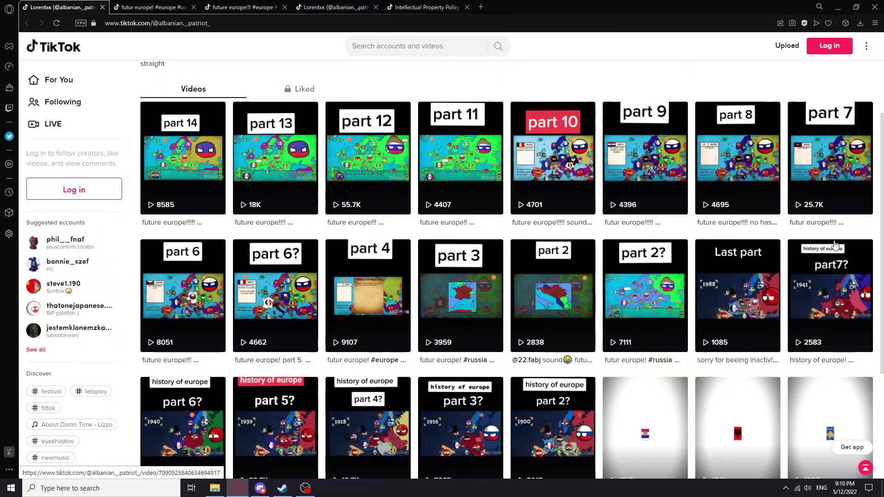
pyautogui.scroll(-2, 836, 247)
pyautogui.scroll(2, 857, 265)
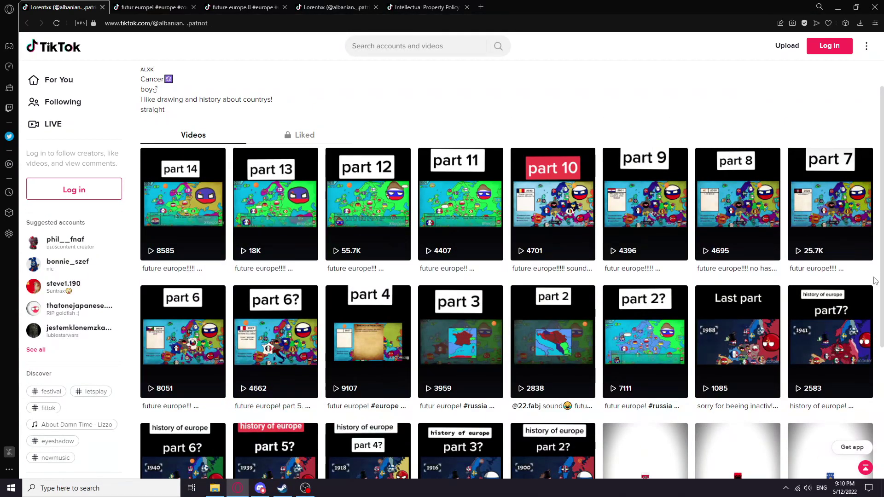
pyautogui.scroll(1, 484, 296)
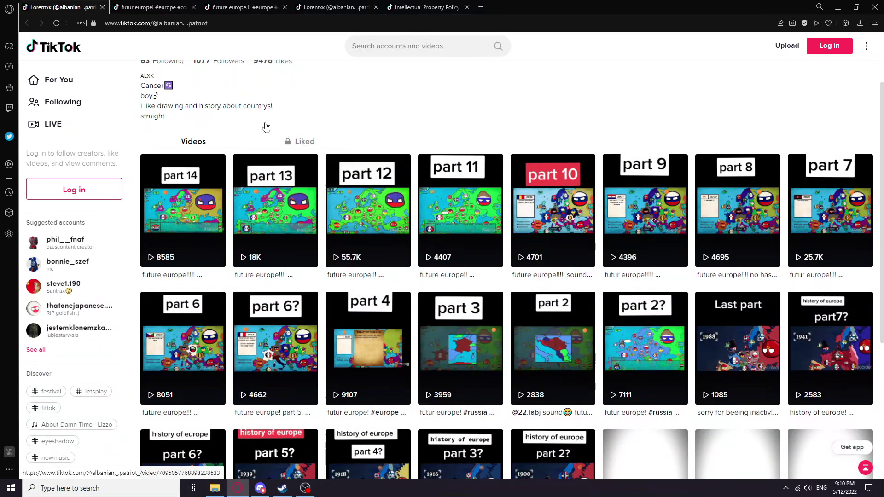
pyautogui.click(381, 223)
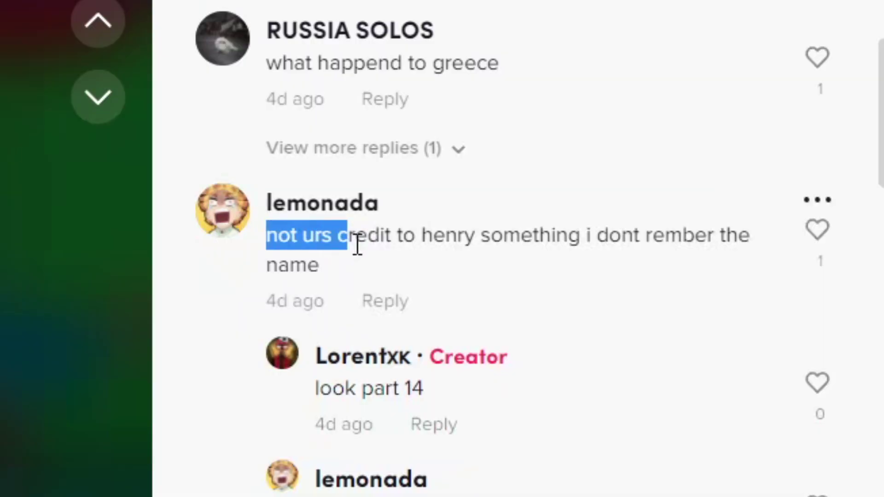
pyautogui.moveTo(267, 235); pyautogui.dragTo(379, 239)
pyautogui.click(567, 244)
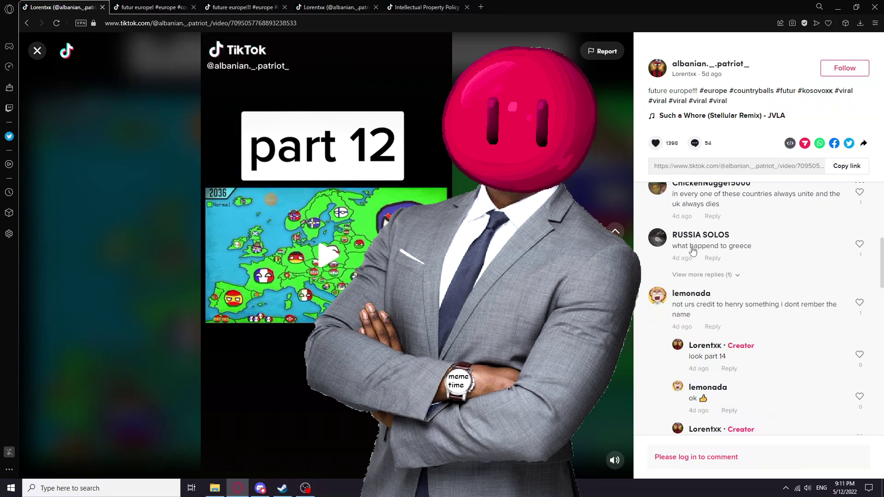
pyautogui.scroll(3, 726, 297)
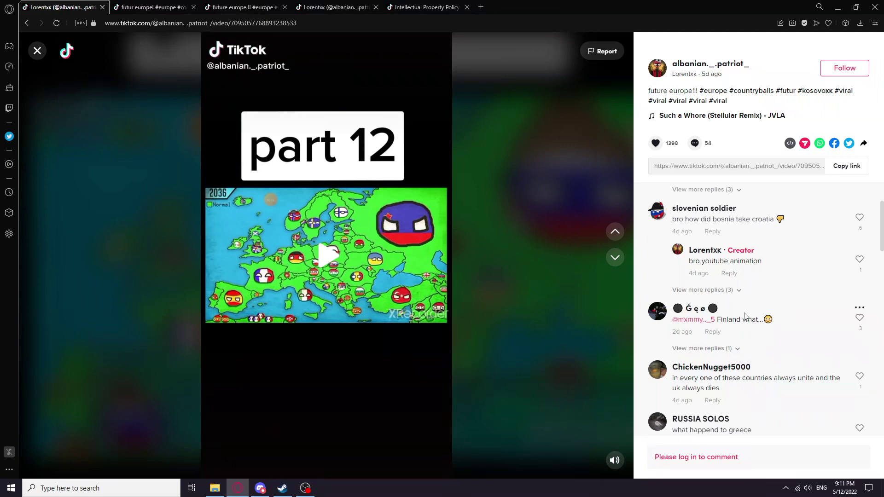
pyautogui.scroll(-2, 745, 316)
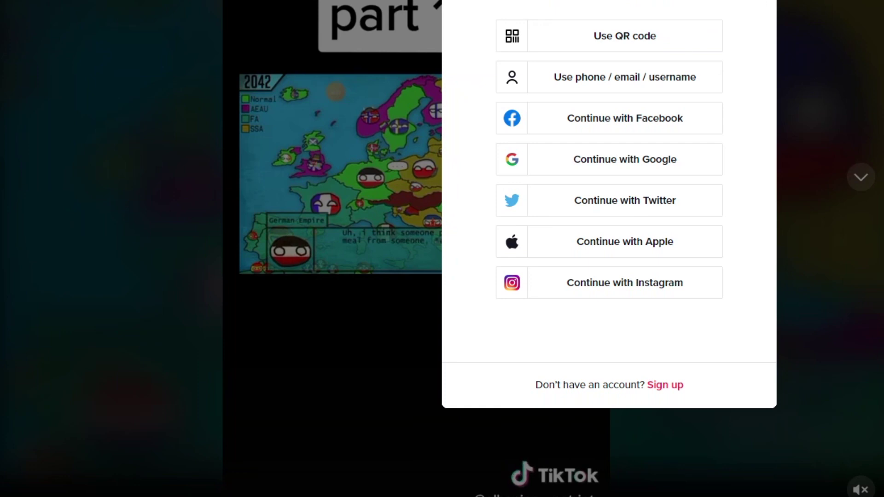
pyautogui.click(320, 454)
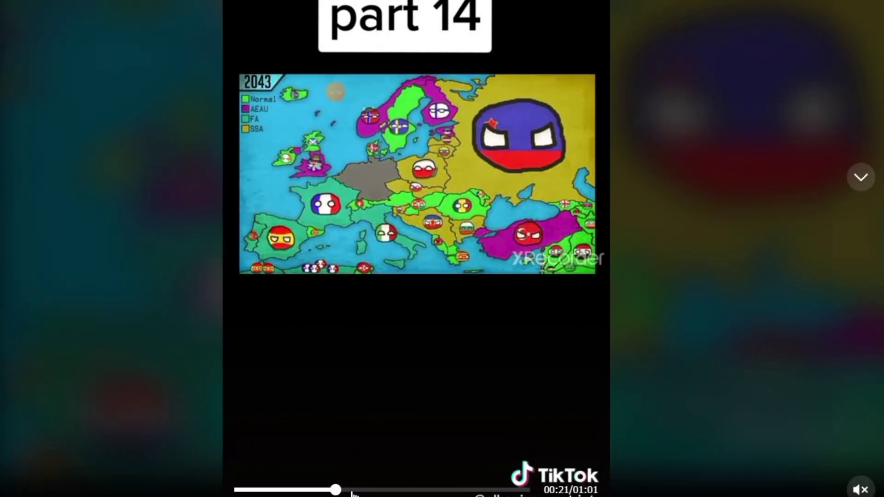
pyautogui.moveTo(296, 491)
pyautogui.mouseDown()
pyautogui.moveTo(449, 494)
pyautogui.moveTo(502, 482)
pyautogui.mouseUp()
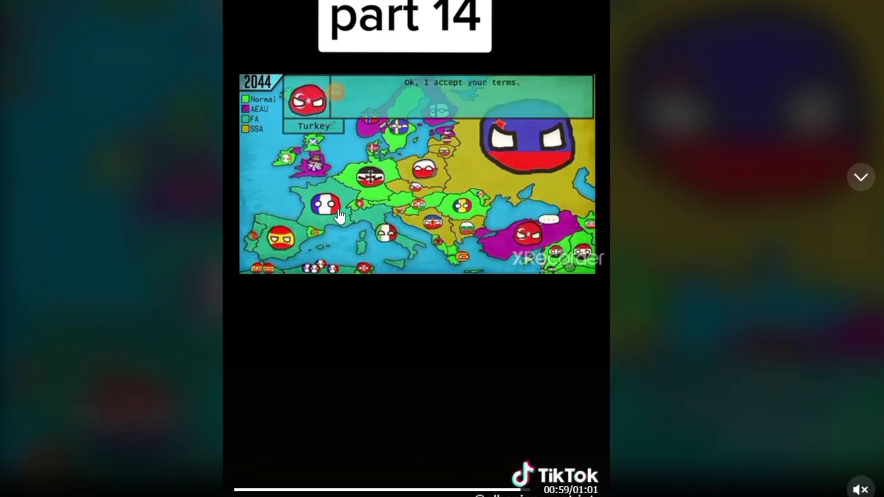
pyautogui.moveTo(380, 275)
pyautogui.mouseDown()
pyautogui.moveTo(776, 293)
pyautogui.moveTo(801, 278)
pyautogui.mouseUp()
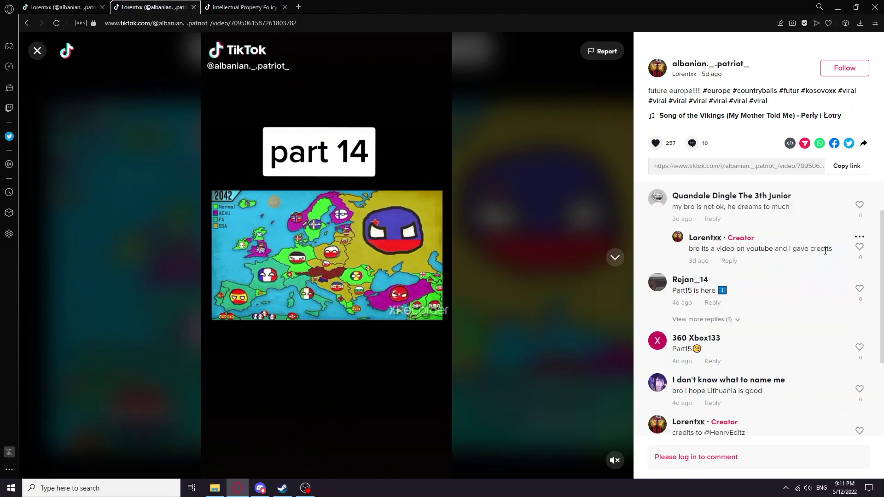
pyautogui.click(705, 218)
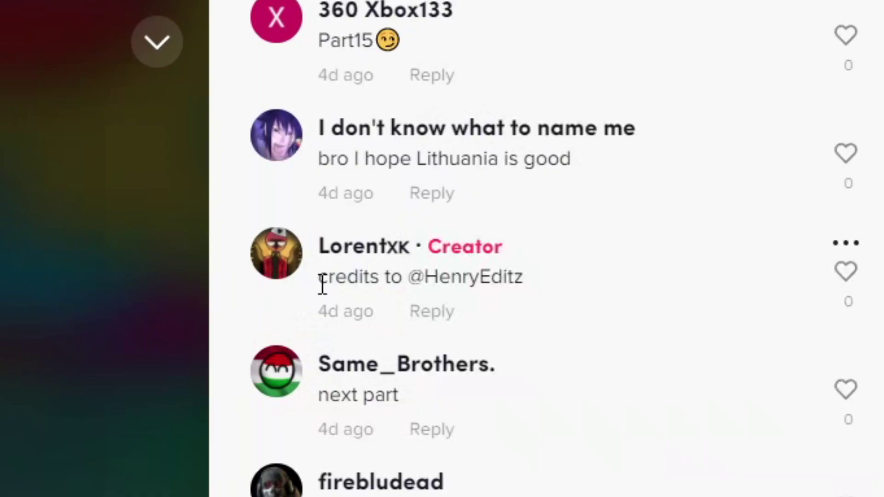
pyautogui.moveTo(319, 276); pyautogui.dragTo(533, 284)
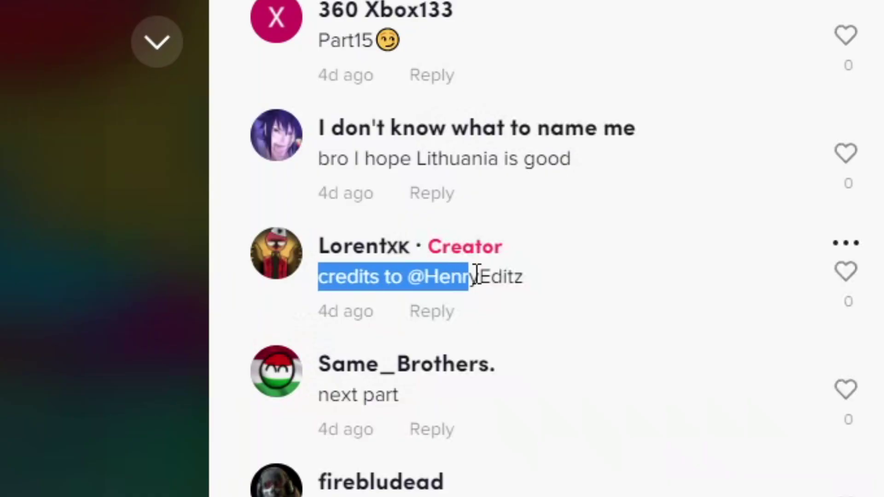
pyautogui.click(533, 285)
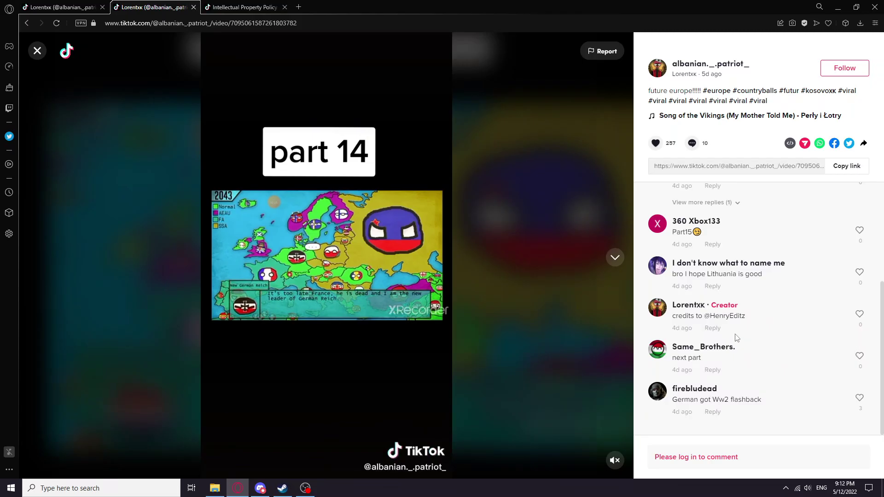
pyautogui.scroll(2, 722, 326)
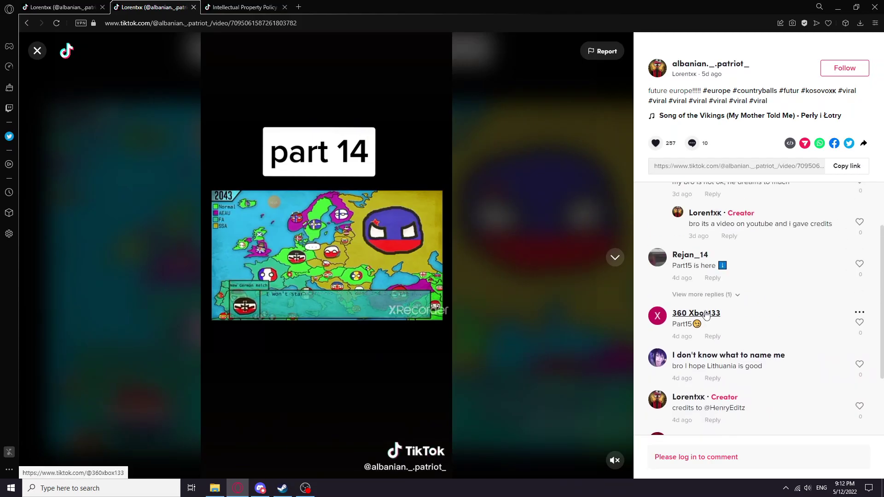
pyautogui.scroll(-2, 706, 315)
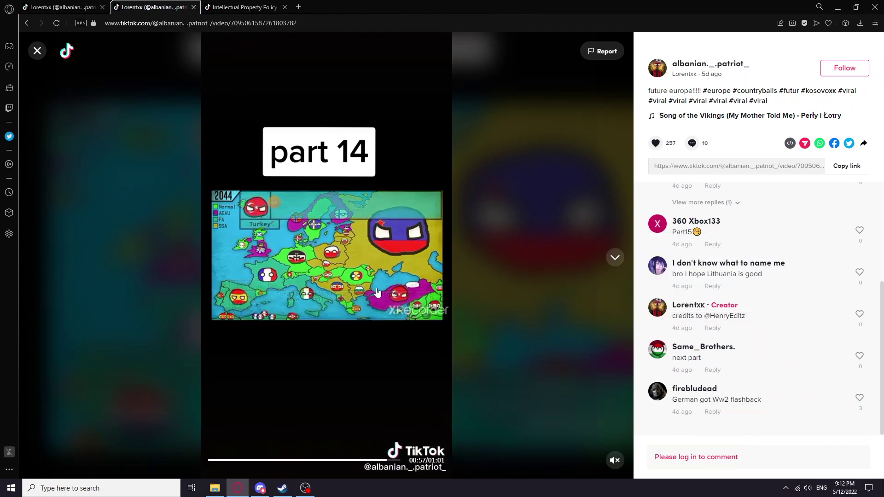
# - Visit the Intellectual Property Policy tab, then return to the first TikTok tab
pyautogui.click(244, 7)
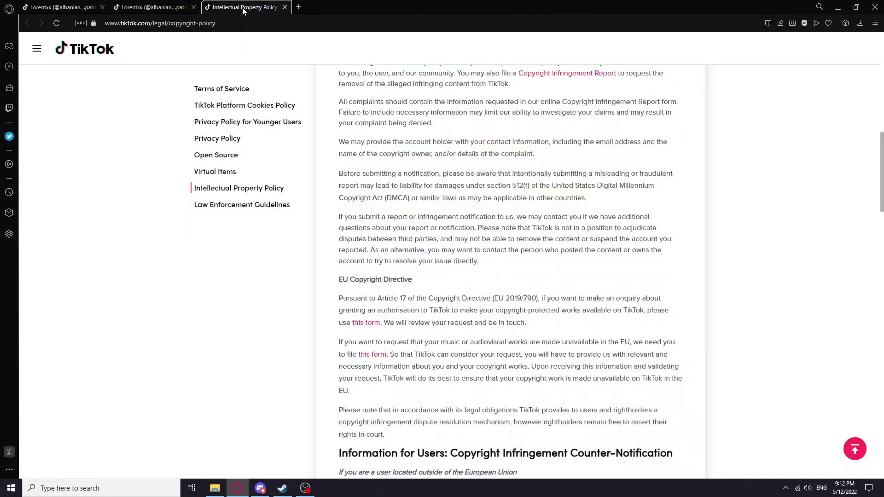
pyautogui.scroll(3, 311, 173)
pyautogui.scroll(3, 351, 302)
pyautogui.scroll(-5, 360, 313)
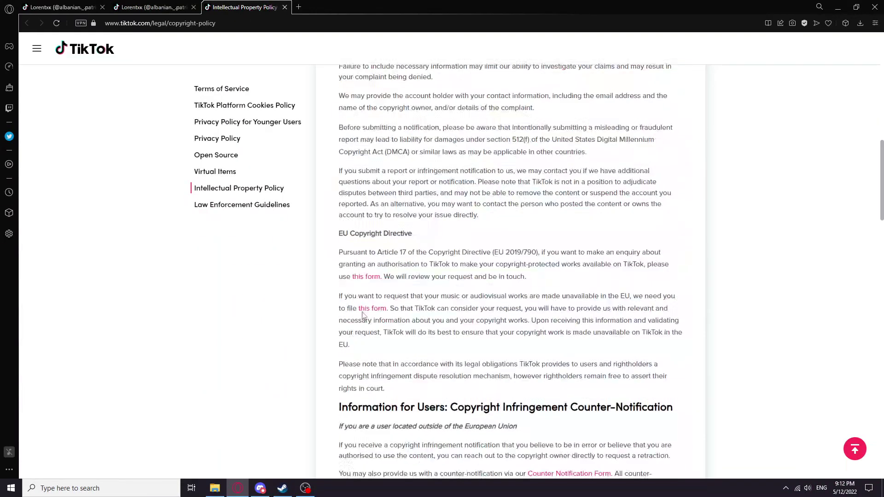
pyautogui.scroll(-1, 363, 315)
pyautogui.scroll(-1, 376, 301)
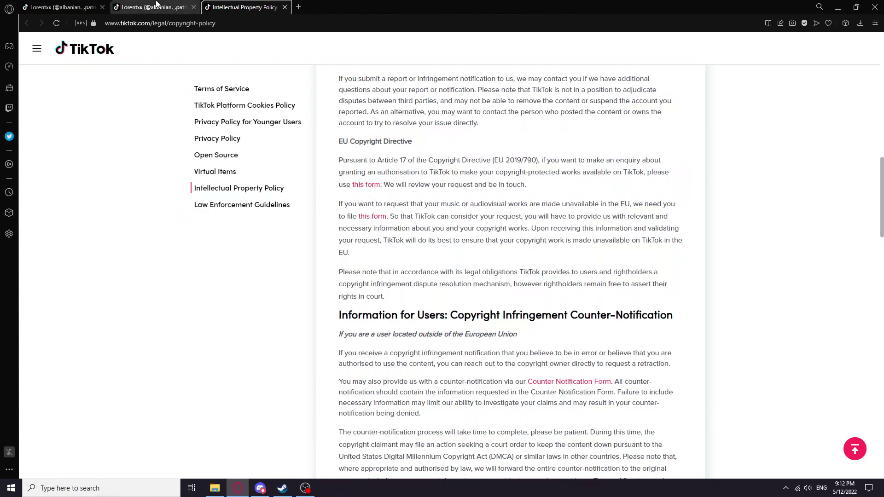
pyautogui.click(63, 7)
pyautogui.click(38, 52)
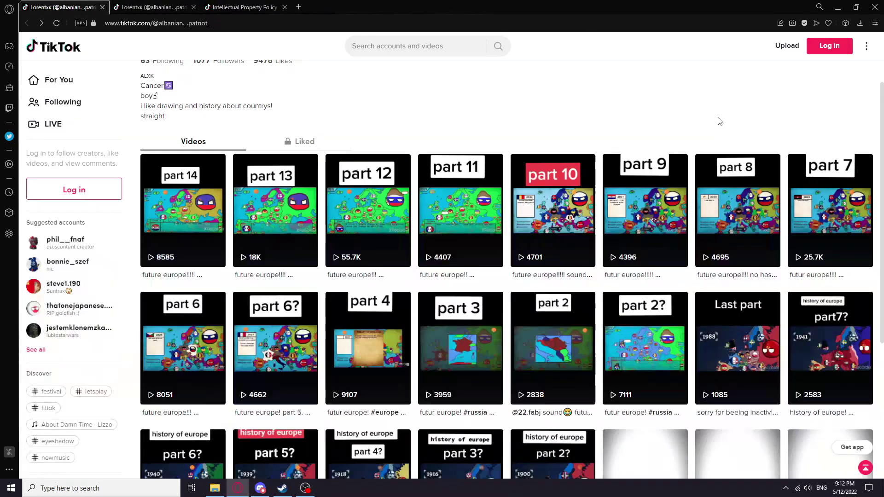
pyautogui.scroll(-1, 546, 227)
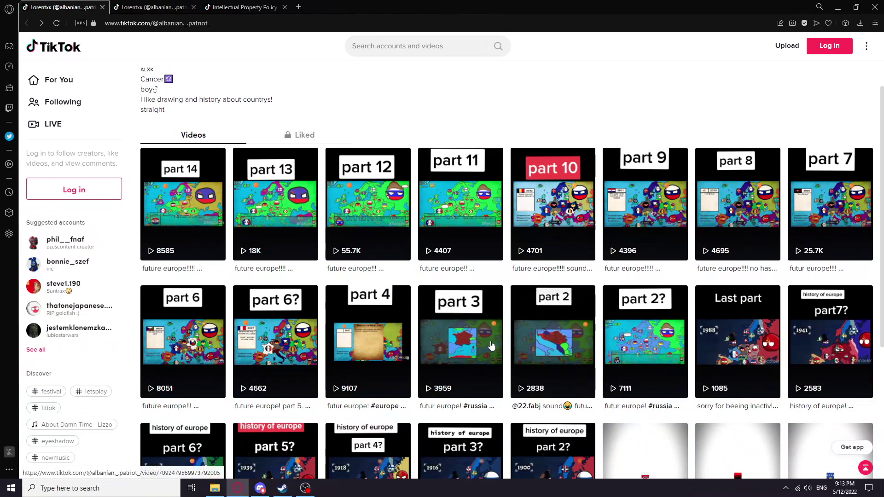
pyautogui.scroll(1, 745, 274)
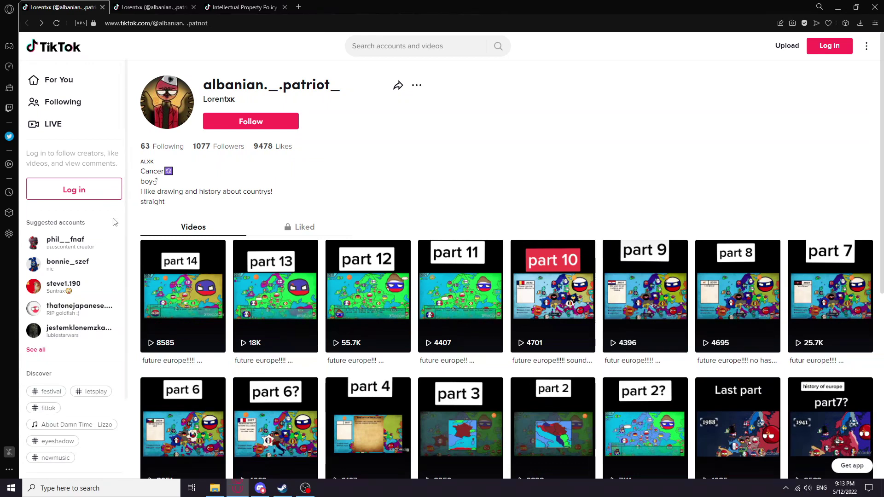
pyautogui.scroll(-1, 455, 178)
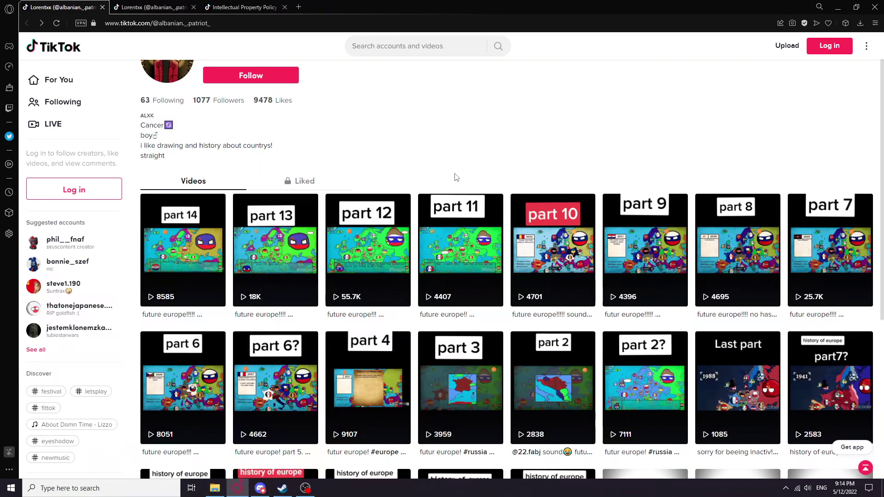
pyautogui.scroll(-2, 455, 178)
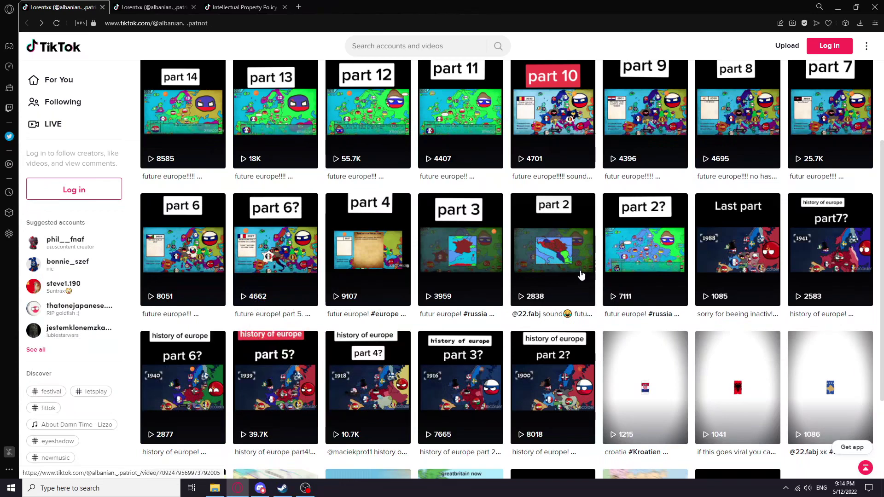
pyautogui.scroll(3, 580, 275)
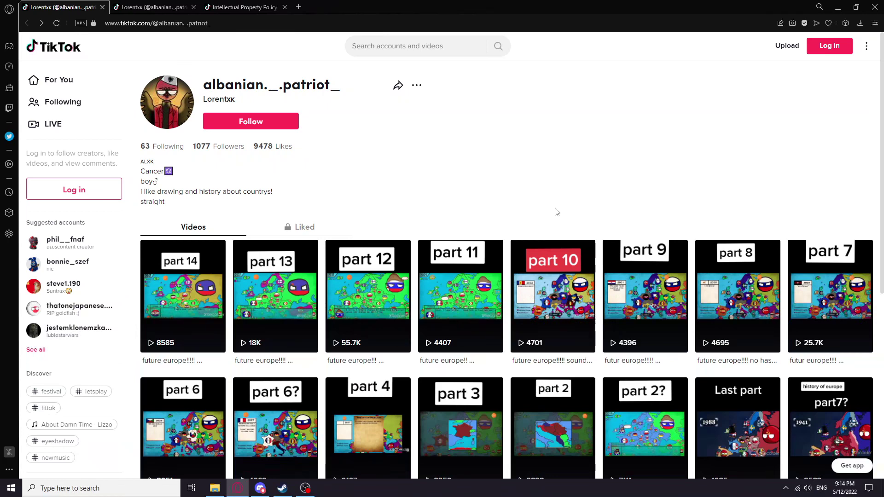
pyautogui.scroll(-1, 511, 197)
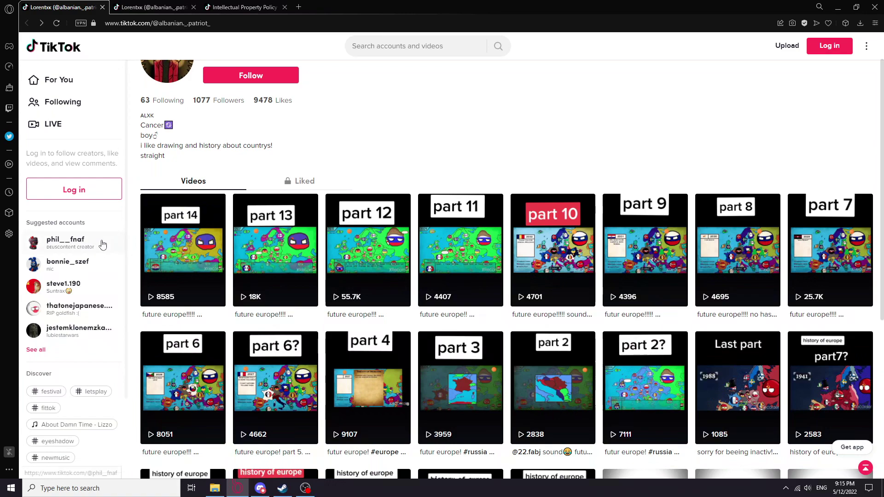
pyautogui.scroll(-2, 329, 478)
pyautogui.scroll(2, 553, 472)
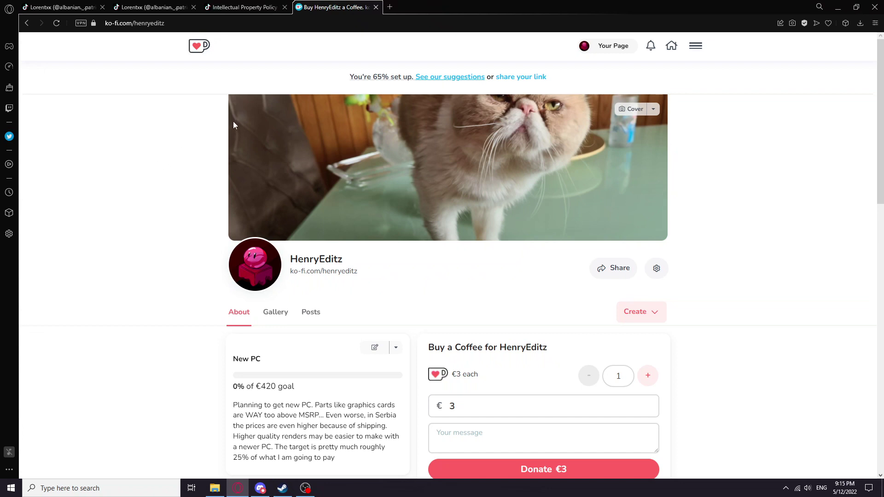
pyautogui.scroll(-1, 233, 123)
pyautogui.scroll(-3, 365, 279)
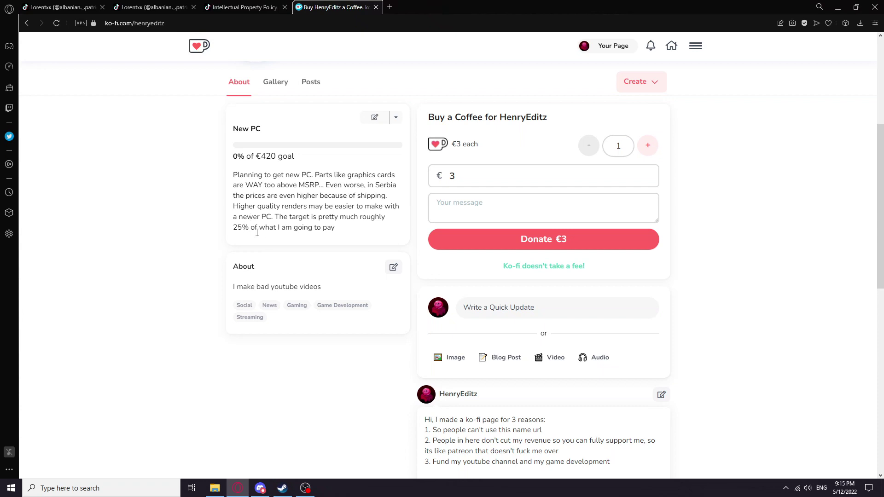
pyautogui.moveTo(239, 173); pyautogui.dragTo(385, 237)
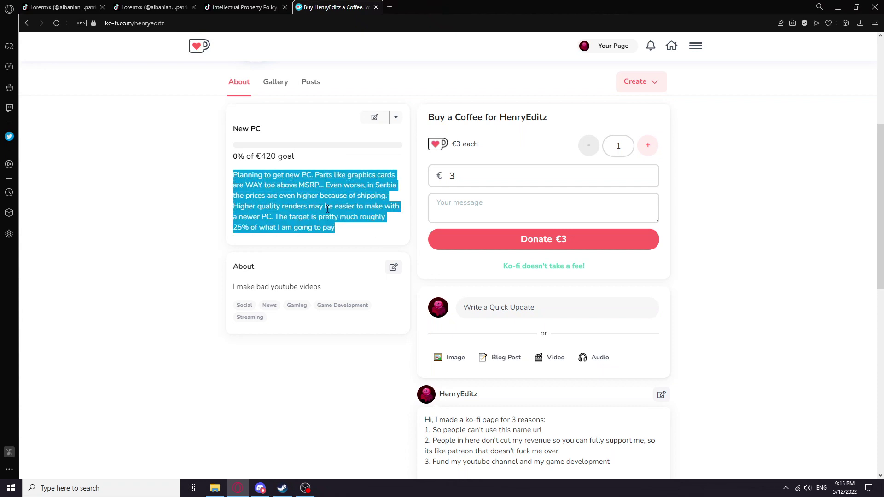
pyautogui.click(303, 184)
pyautogui.scroll(-3, 355, 274)
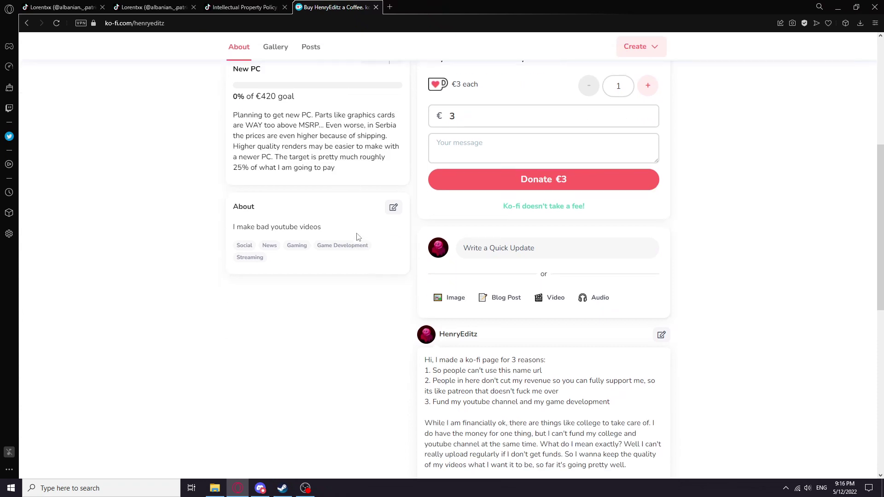
pyautogui.scroll(3, 356, 277)
pyautogui.scroll(3, 355, 280)
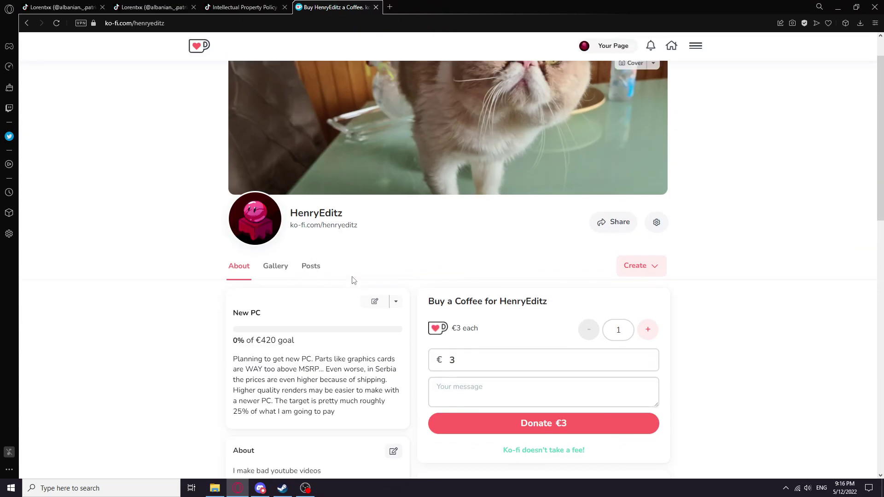